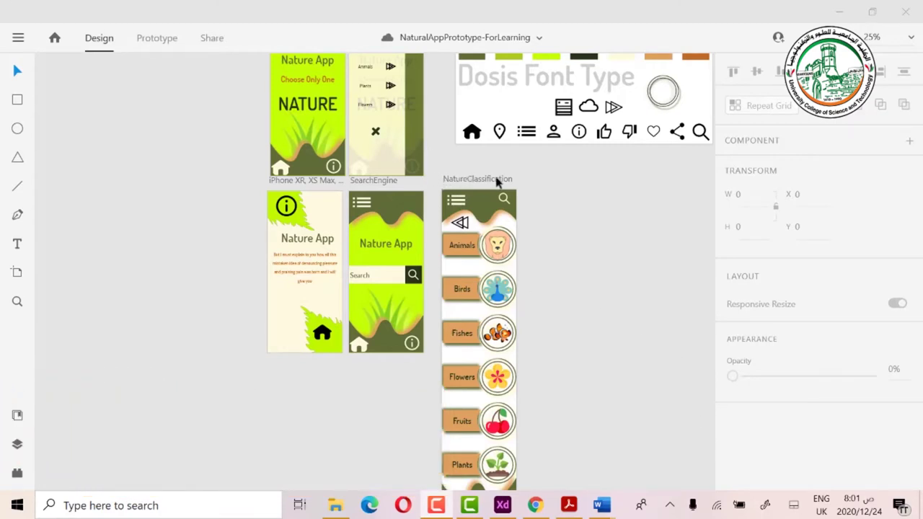
Step: Duplicate the NatureClassification artboard and place the copy beside the original
scroll(477, 186, up, 3)
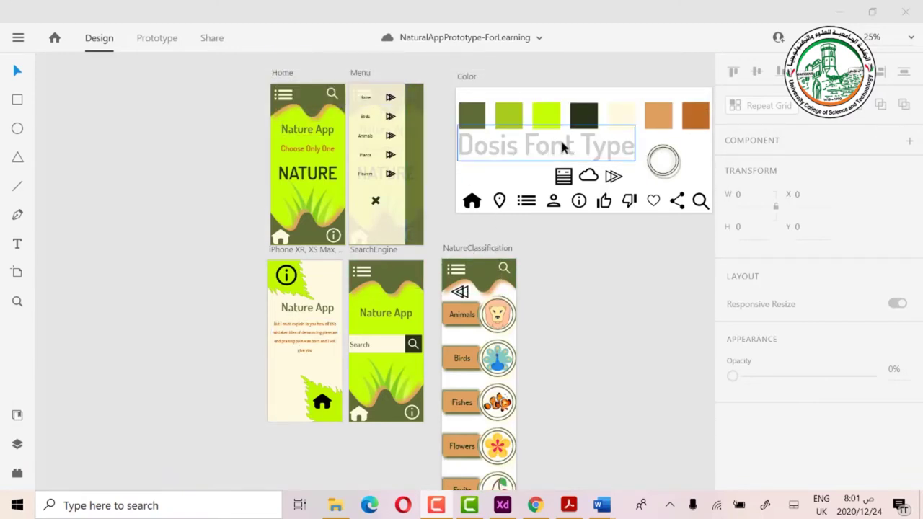
scroll(524, 279, down, 1)
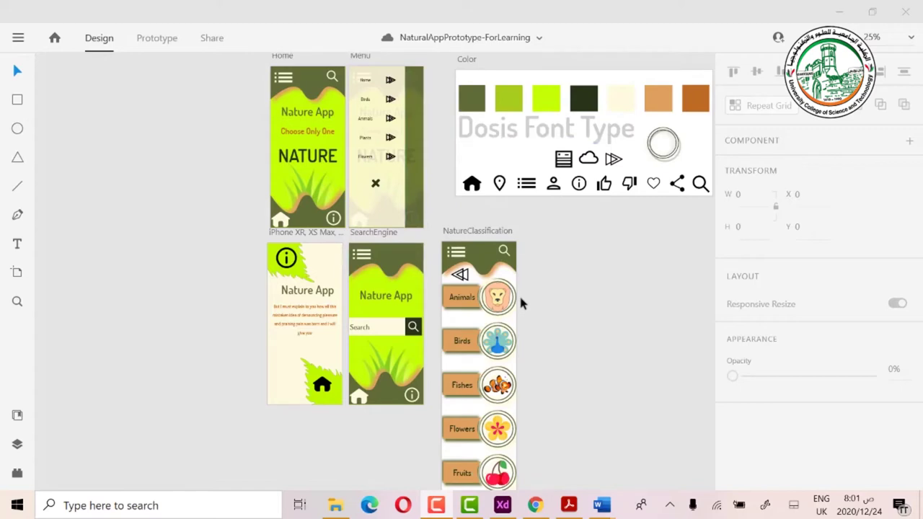
scroll(515, 275, down, 1)
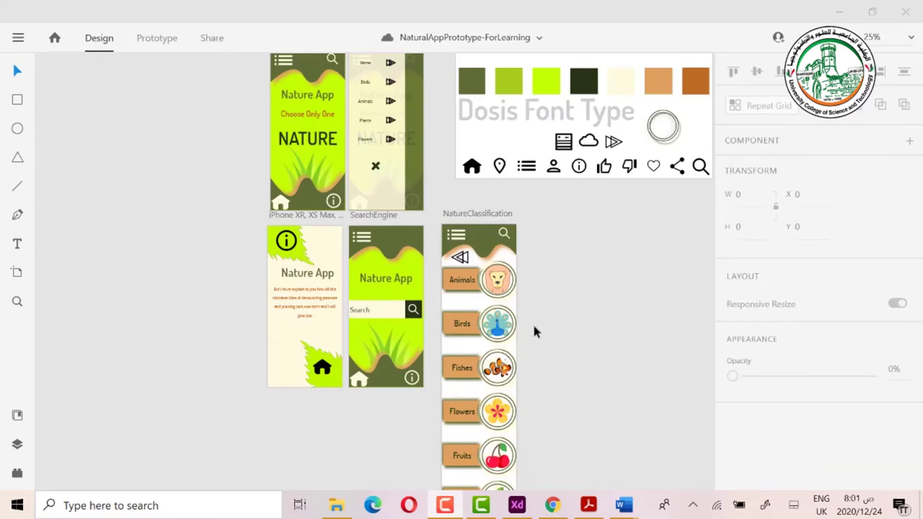
scroll(533, 331, down, 1)
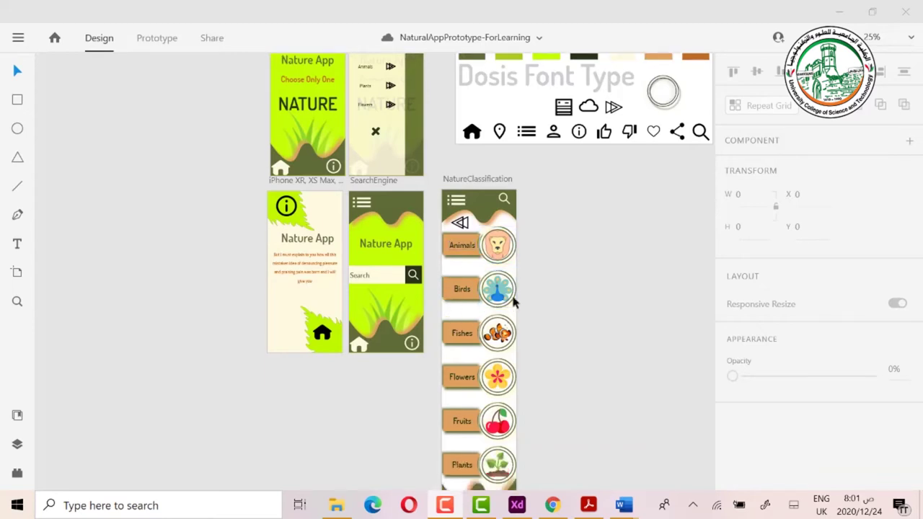
scroll(509, 256, down, 1)
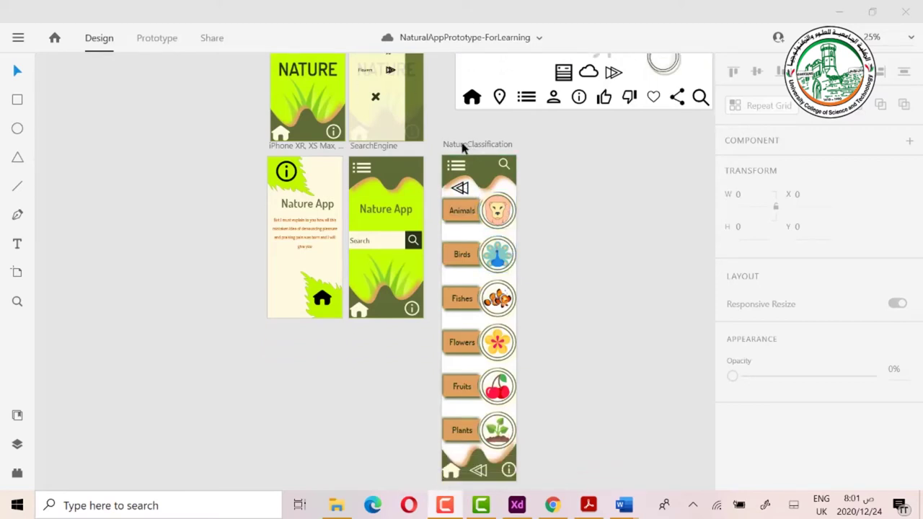
drag(463, 147, 585, 149)
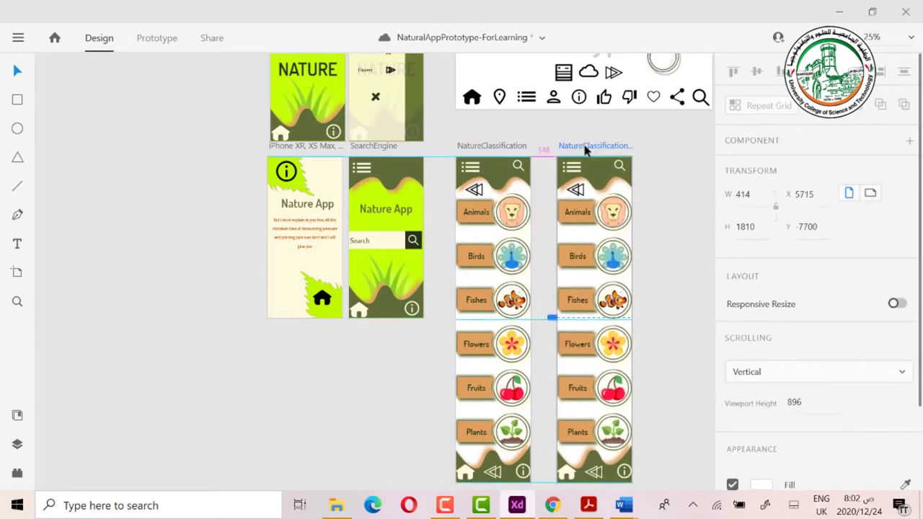
Step: Delete all category labels and icon circles, from Animals to Plants, in the duplicated NatureClassification artboard
click(663, 201)
scroll(662, 205, down, 1)
drag(668, 167, 555, 400)
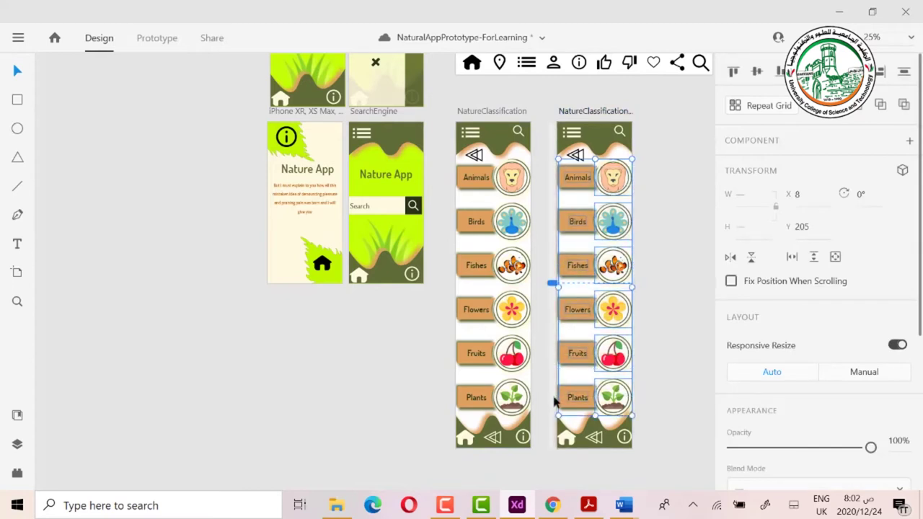
key(Delete)
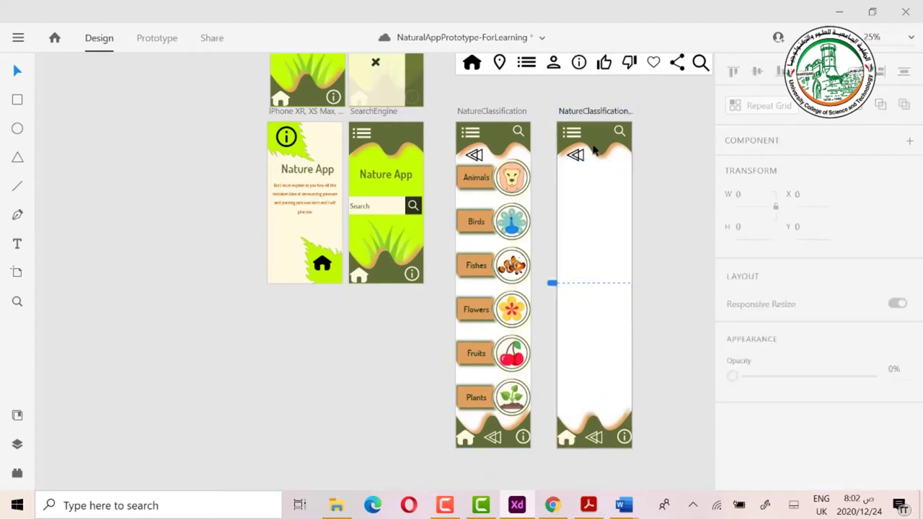
scroll(615, 267, up, 1)
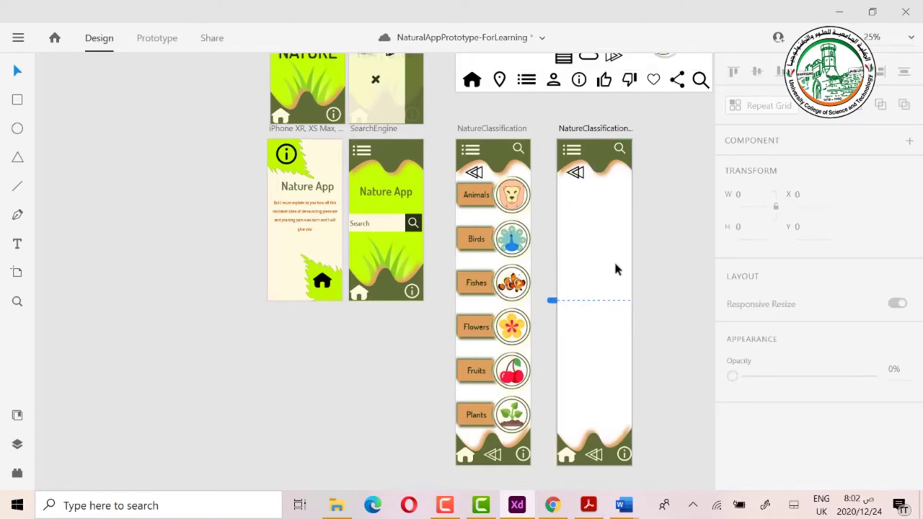
scroll(654, 295, up, 1)
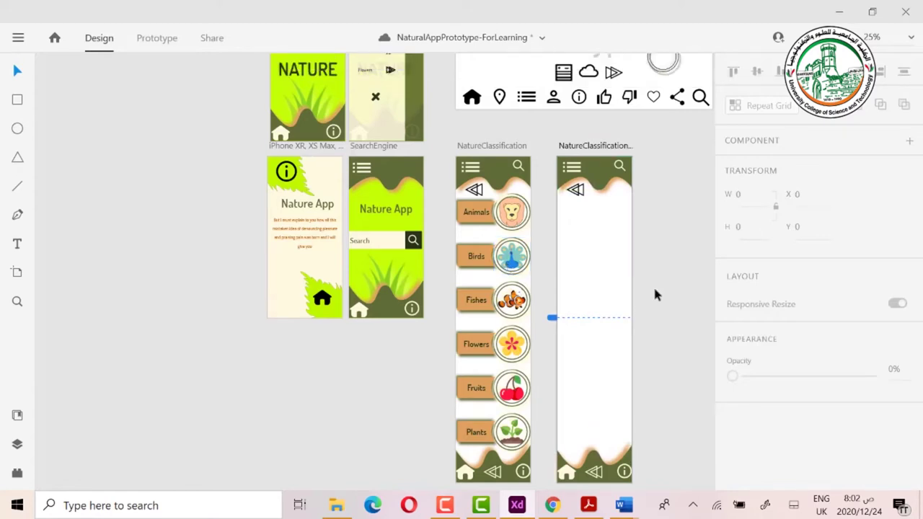
Step: Save the document and place two copies of the Color artboard's ring circle side by side below the duplicated artboard's back arrow
scroll(653, 285, up, 2)
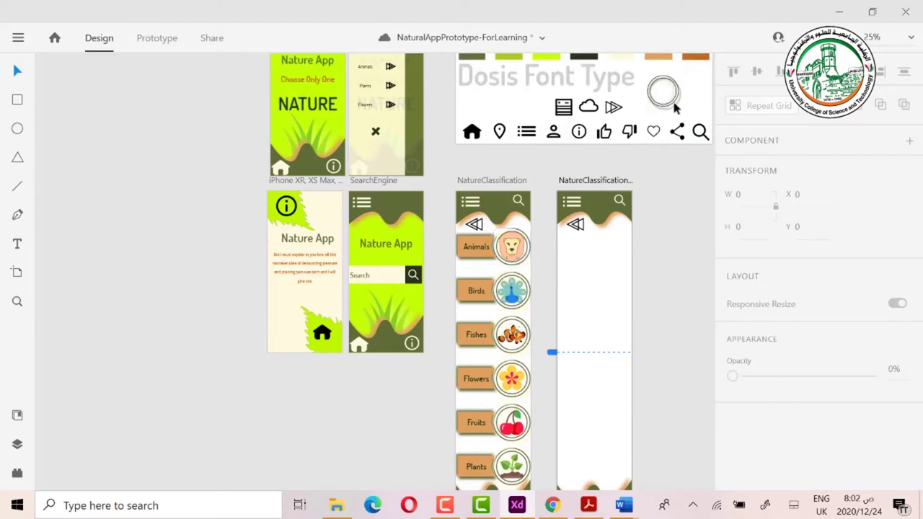
key(ctrl+s)
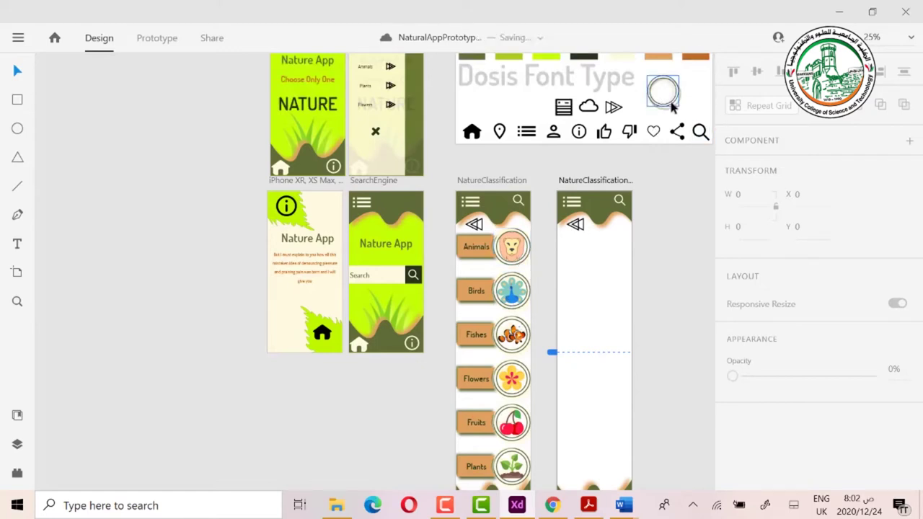
key(ctrl+v)
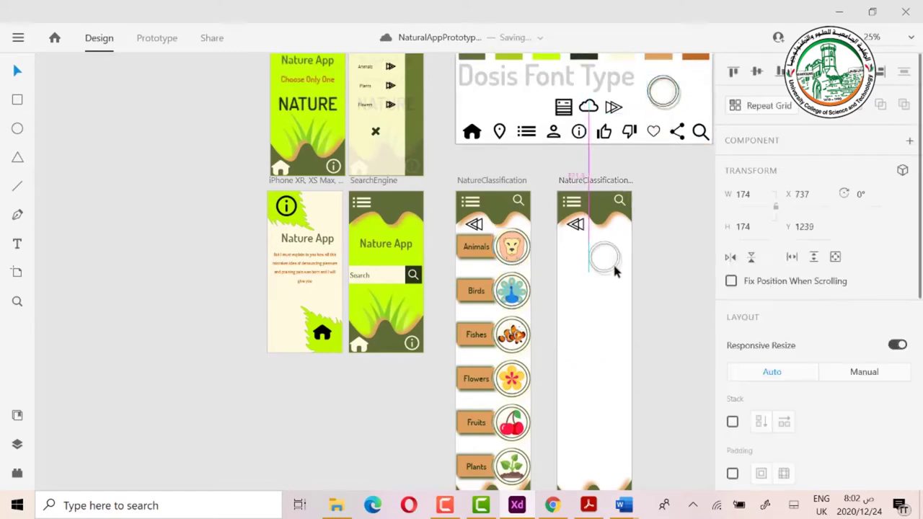
drag(612, 264, 573, 254)
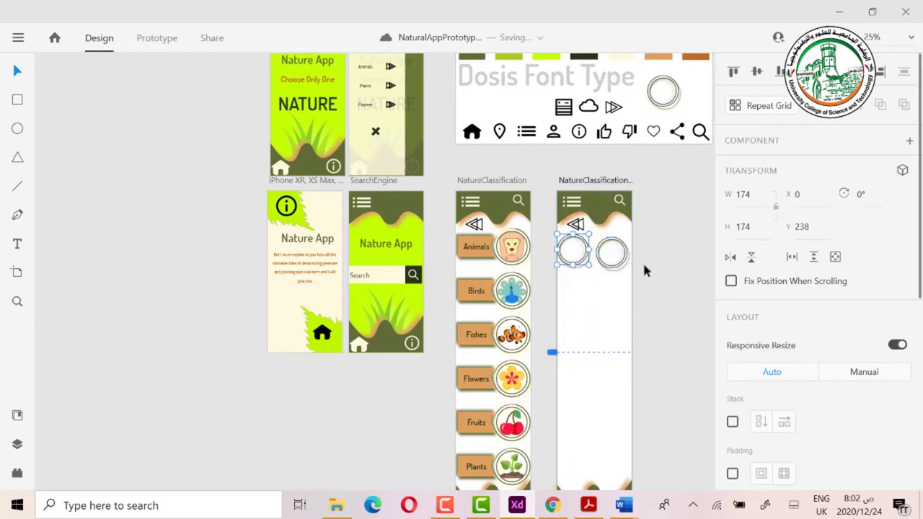
Step: Align the two ring circles on their vertical middles and move the left circle to X 11
click(640, 242)
drag(657, 233, 557, 273)
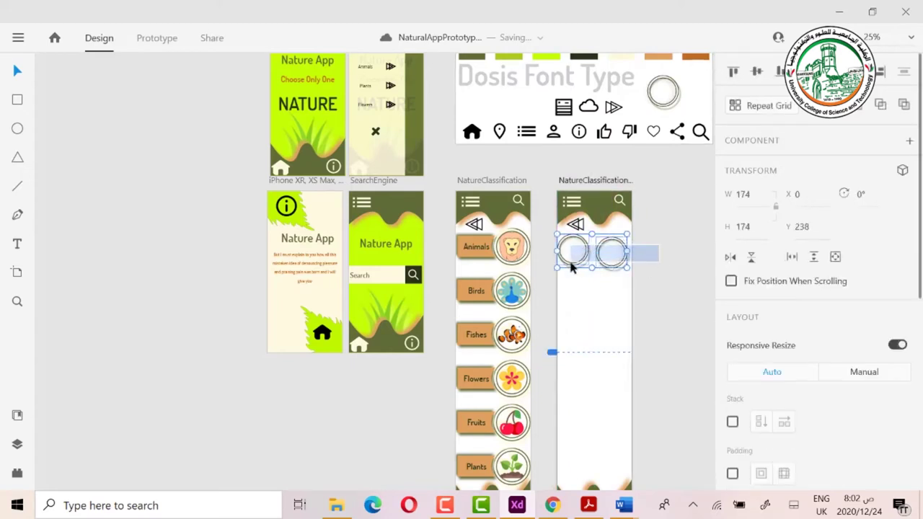
click(754, 74)
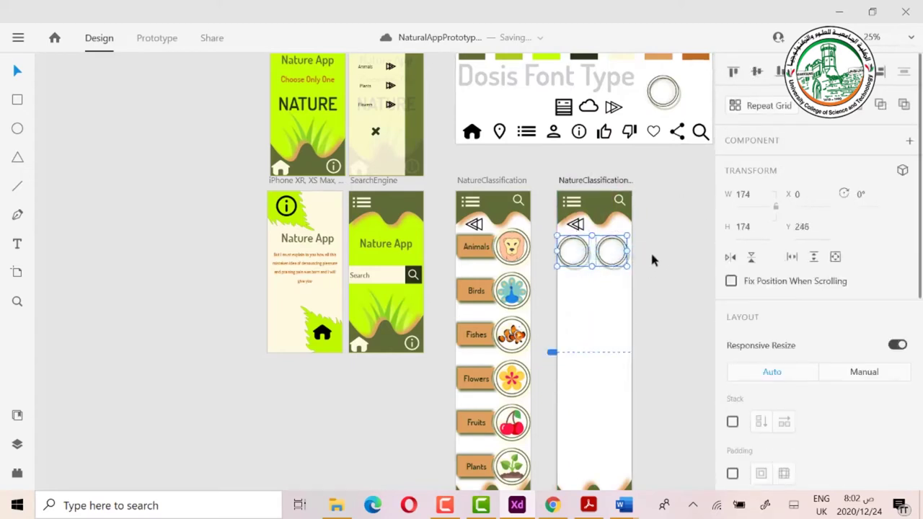
click(573, 262)
click(582, 263)
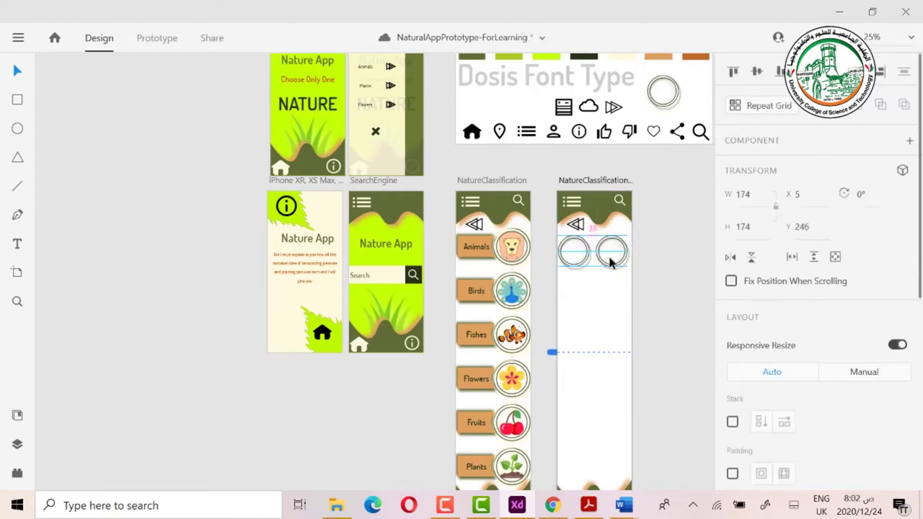
click(640, 265)
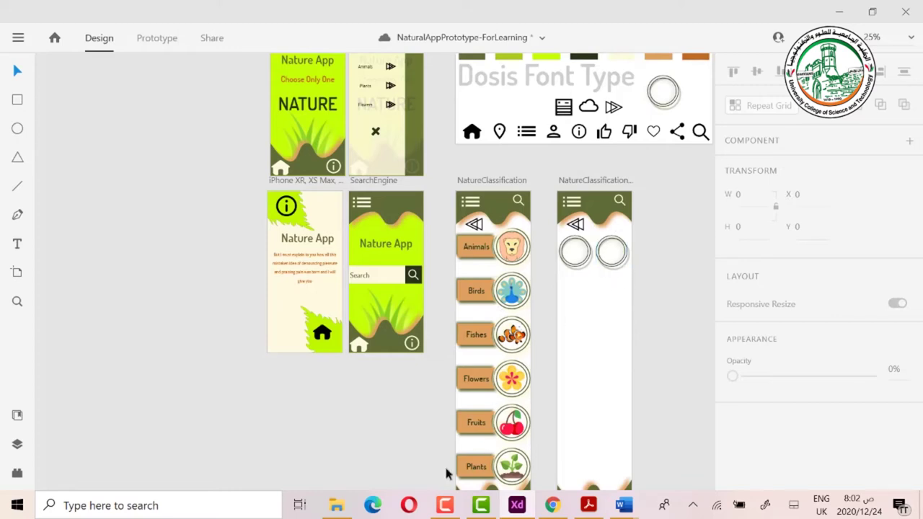
Step: Fill the right circle with KiwiBird.png and the left circle with FlyingDuck.png from the BirdesIcons folder
click(336, 507)
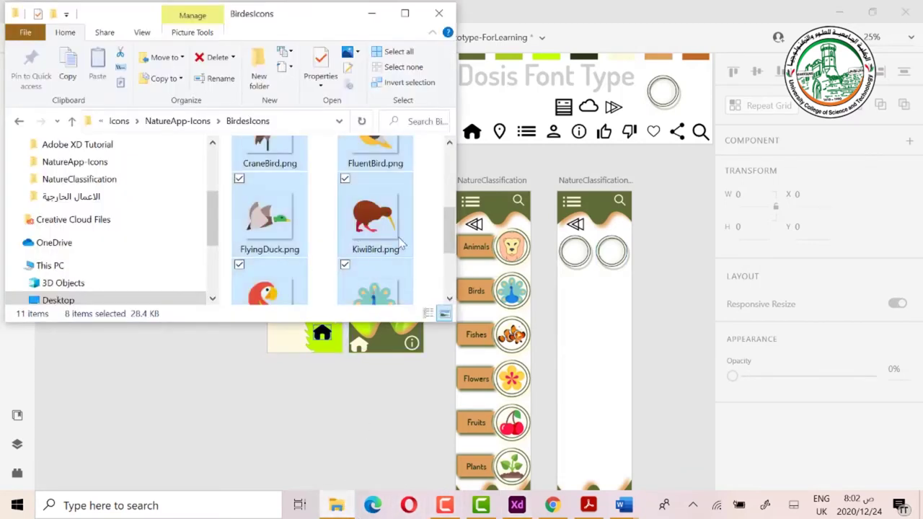
click(431, 210)
click(380, 218)
drag(380, 217, 620, 270)
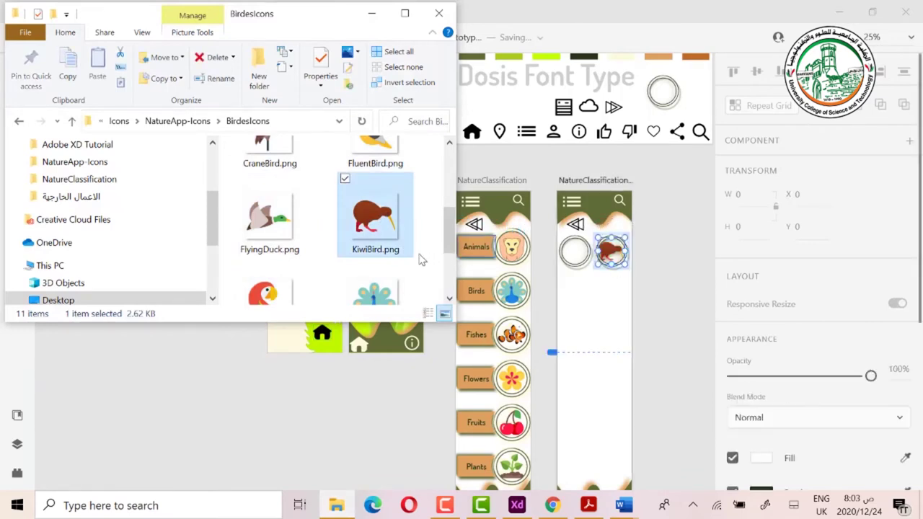
drag(270, 217, 581, 264)
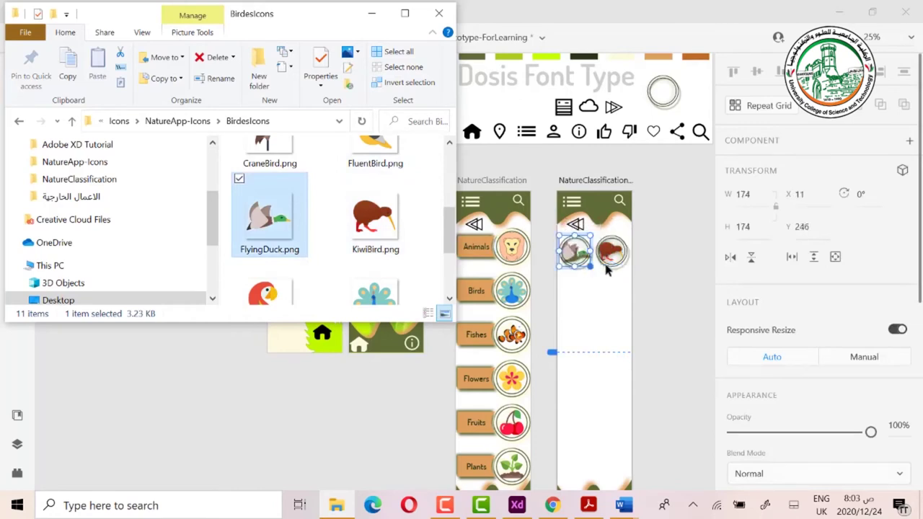
click(658, 274)
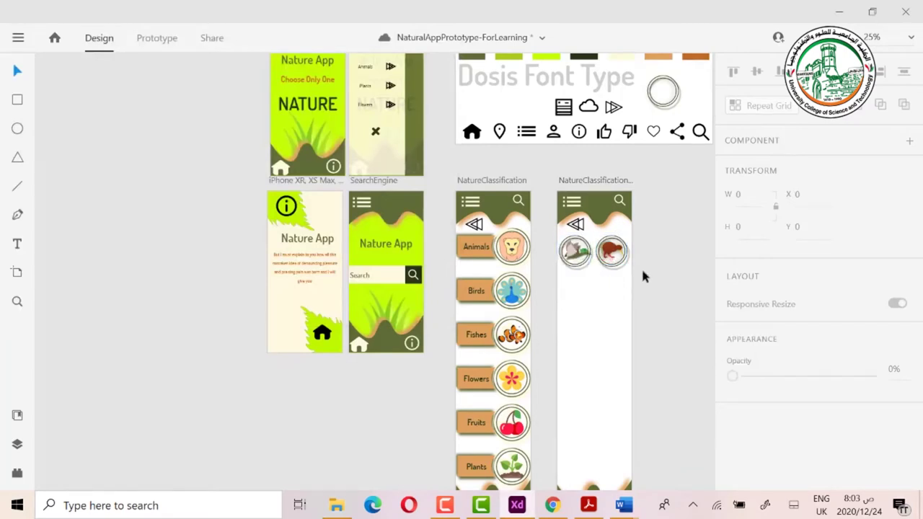
Step: Draw a small rectangle below the kiwi circle, remove its border and fill it with the saved colour #DDA15E
click(18, 100)
drag(628, 277, 598, 290)
scroll(820, 339, down, 4)
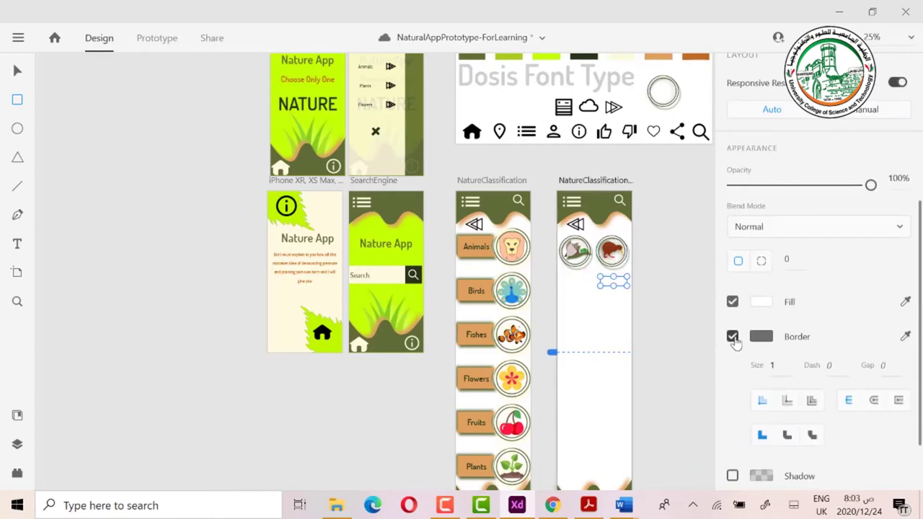
click(732, 337)
click(761, 326)
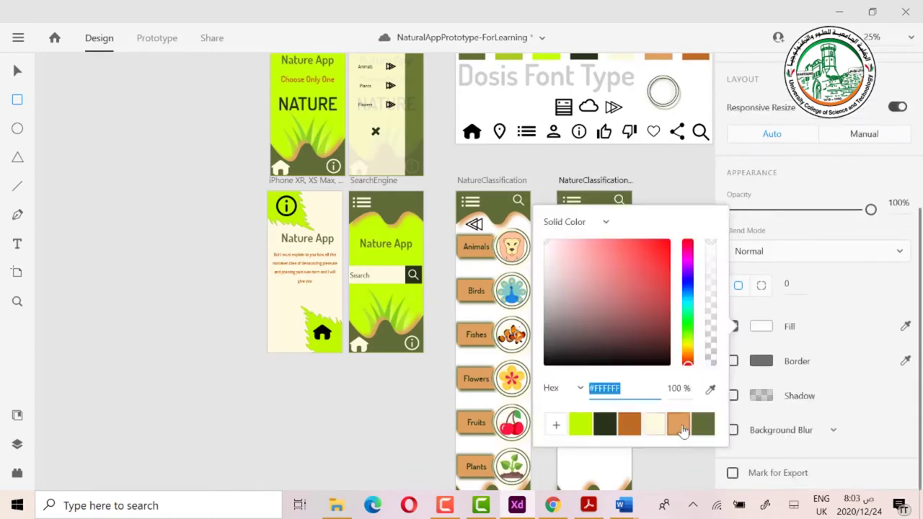
click(678, 424)
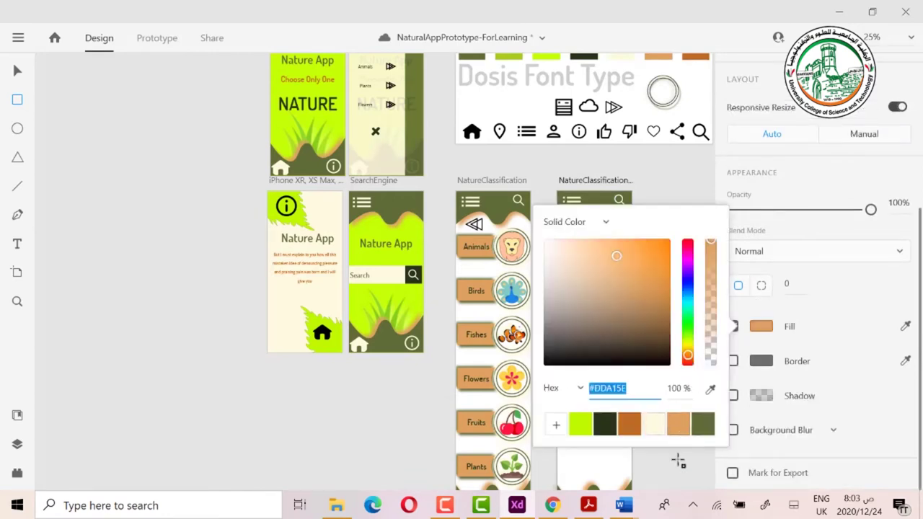
click(887, 400)
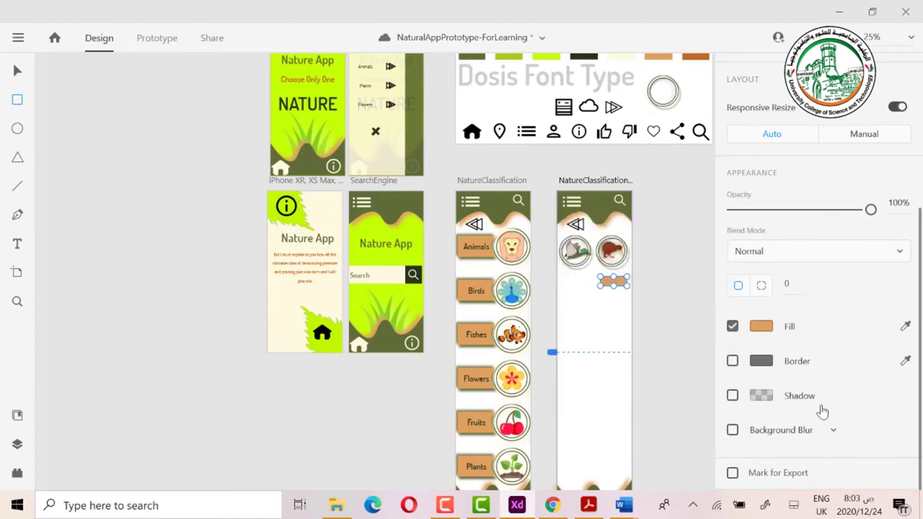
Step: Give the label rectangle an olive green shadow with X 7, Y 8 and blur 13
click(733, 396)
scroll(774, 397, down, 1)
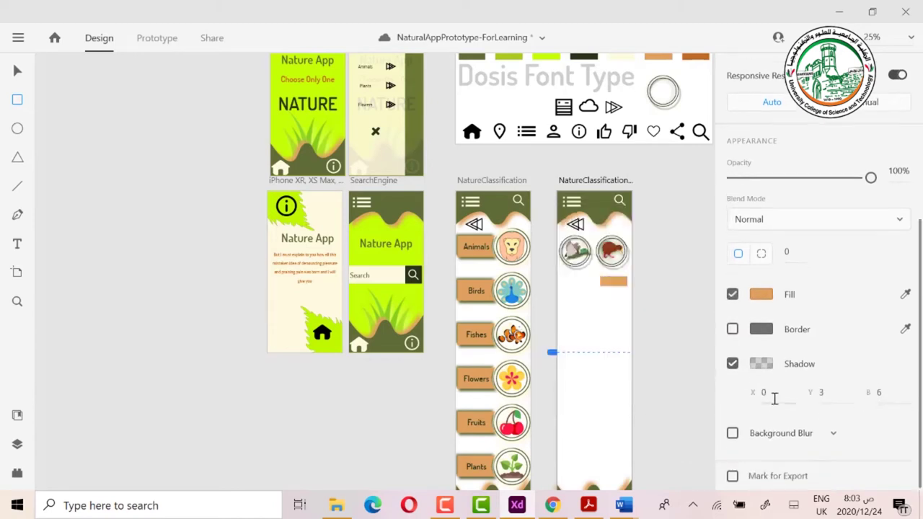
click(761, 362)
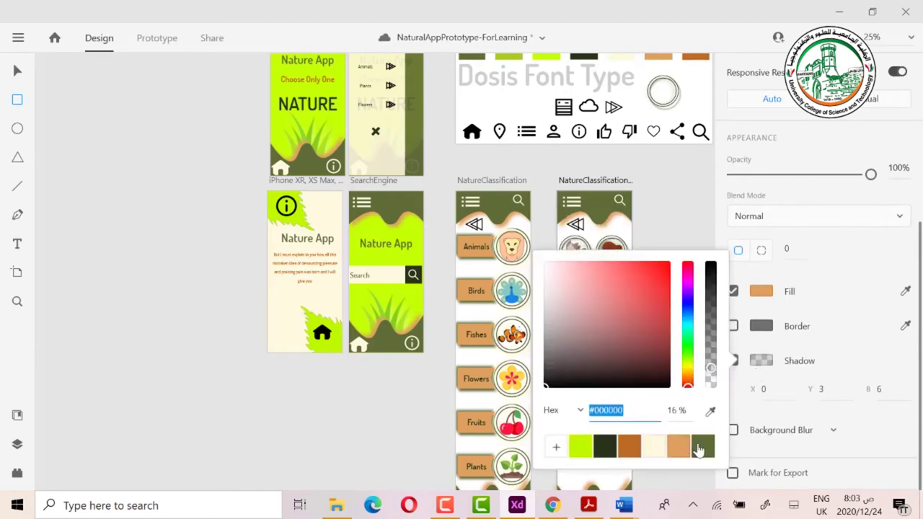
click(702, 445)
click(774, 394)
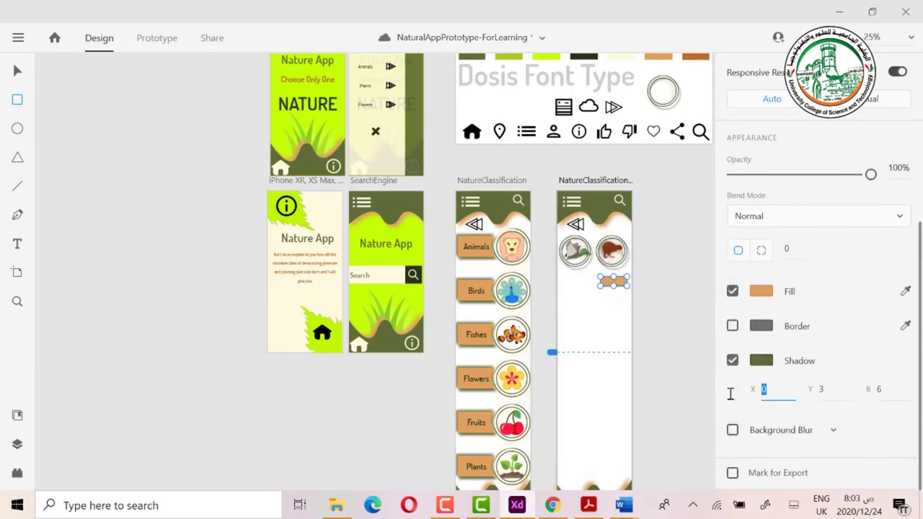
text(7)
click(822, 389)
double_click(820, 389)
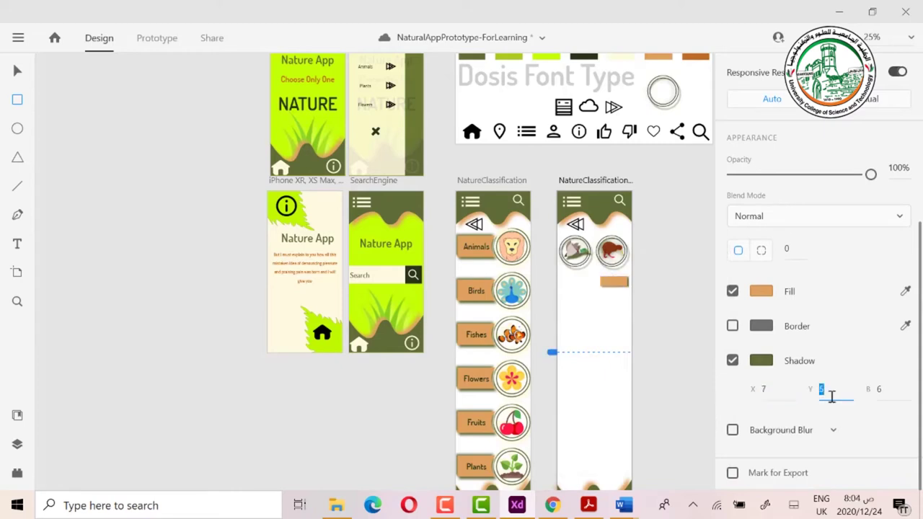
click(880, 389)
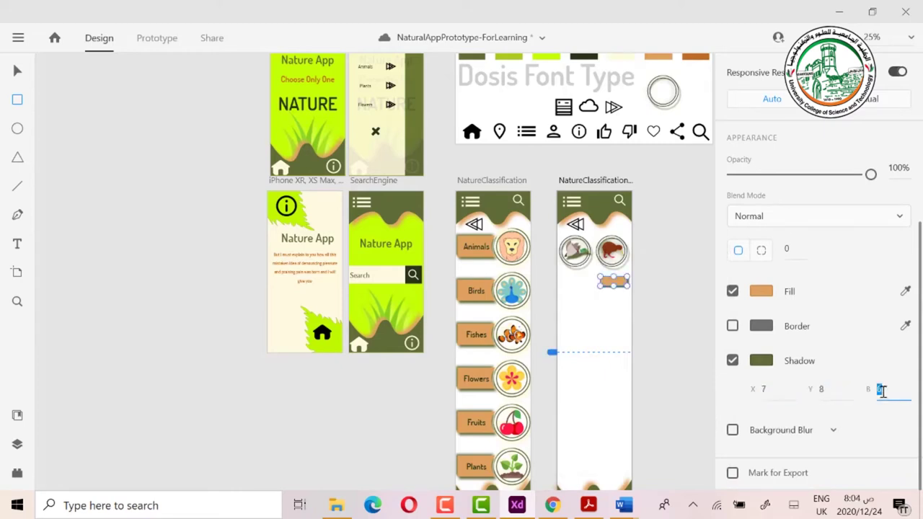
click(612, 282)
click(18, 71)
Step: Add the text "CarrotBird" at the orange label rectangle below the kiwi circle
click(17, 243)
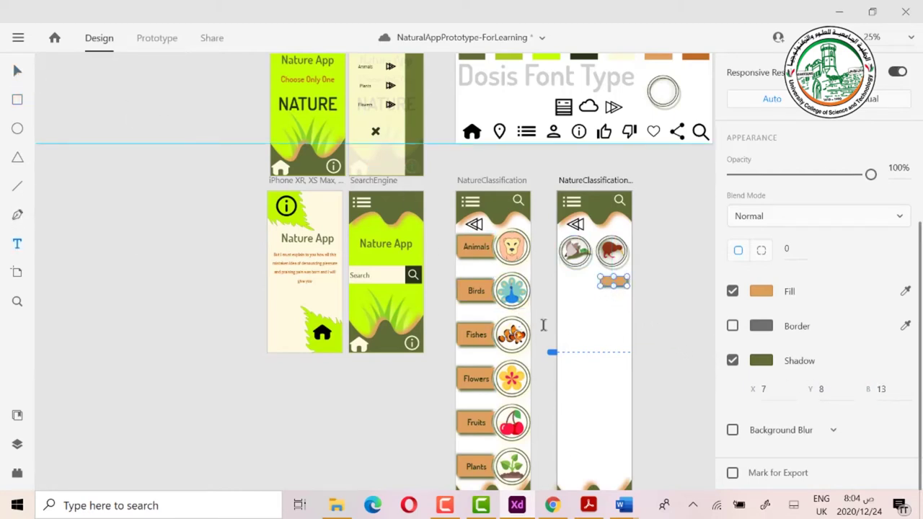
click(620, 292)
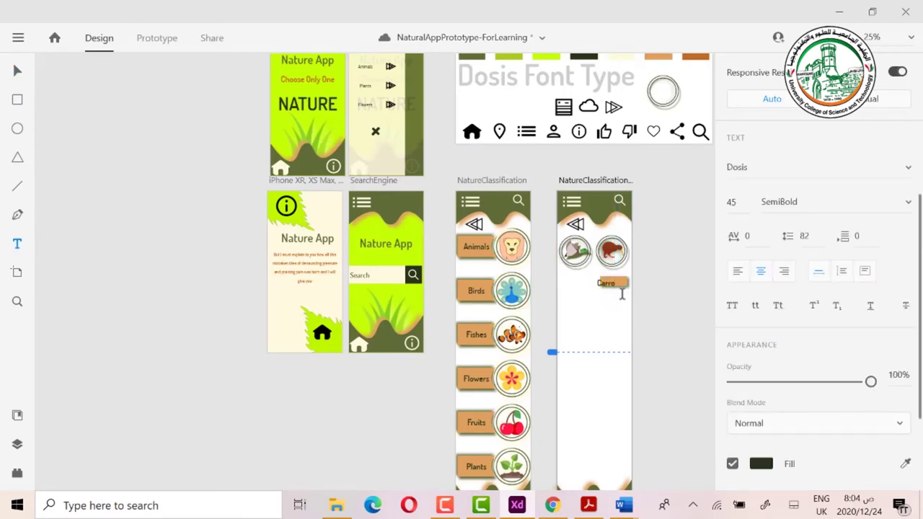
key(BackSpace)
key(BackSpace)
key(BackSpace)
key(BackSpace)
key(BackSpace)
key(BackSpace)
key(BackSpace)
text(CarrotBird)
Step: Center the CarrotBird text on its orange rectangle and group the two
click(18, 72)
drag(606, 289, 605, 285)
click(609, 292)
click(614, 282)
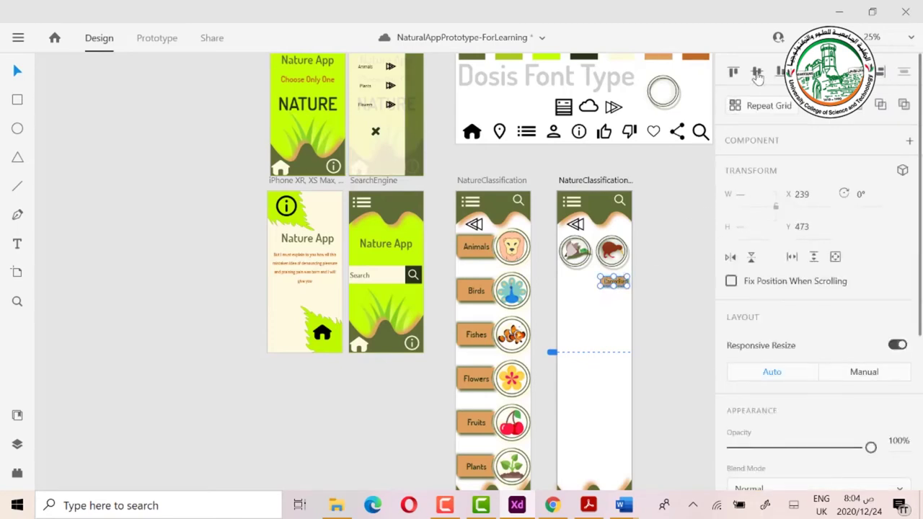
click(664, 287)
right_click(623, 286)
click(639, 280)
click(603, 290)
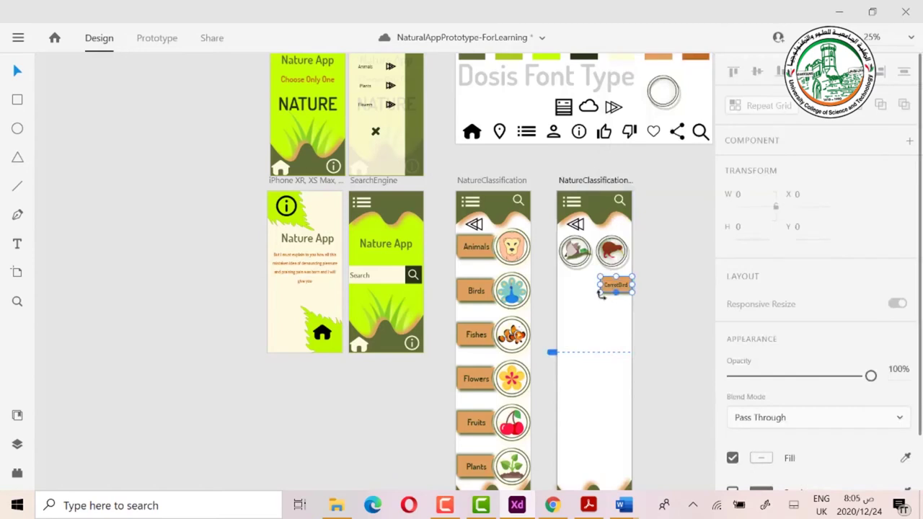
Step: Shrink the CarrotBird label to about 150 by 67, place it below the kiwi circle and copy it below the flying duck circle
drag(597, 291, 603, 286)
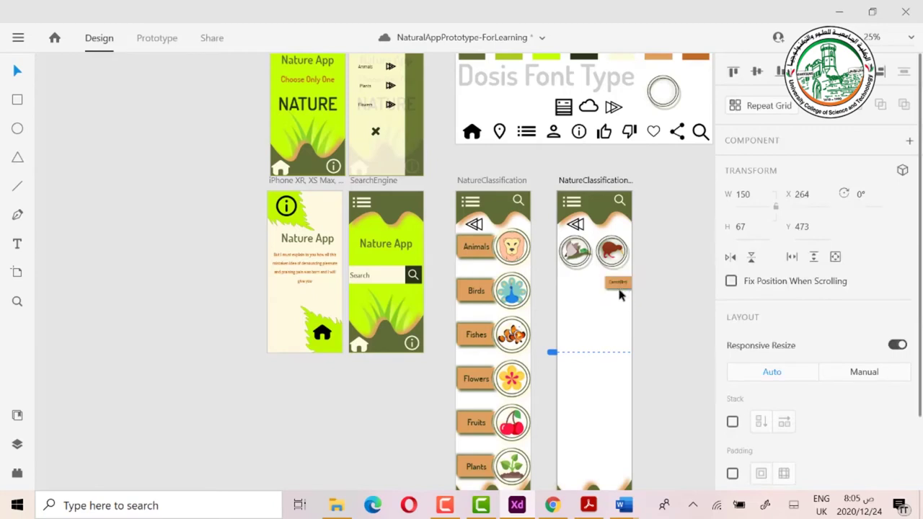
drag(622, 293, 614, 289)
drag(622, 286, 584, 286)
click(654, 319)
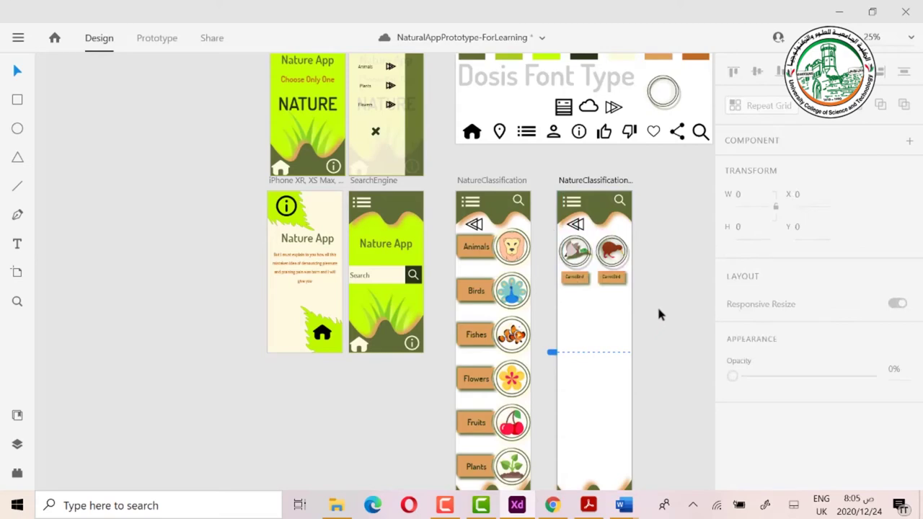
Step: Preview the copied NatureClassification artboard to check the two bird circles and their labels, and close the preview
click(582, 181)
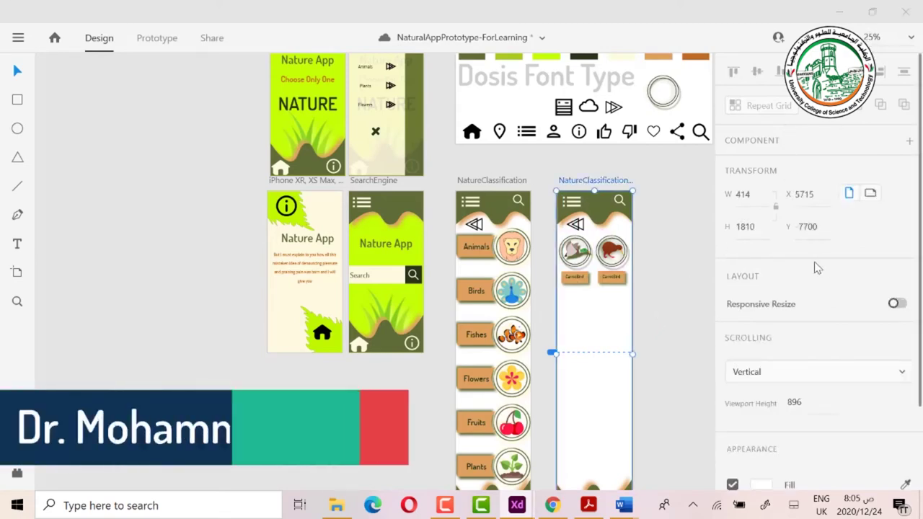
key(ctrl+Return)
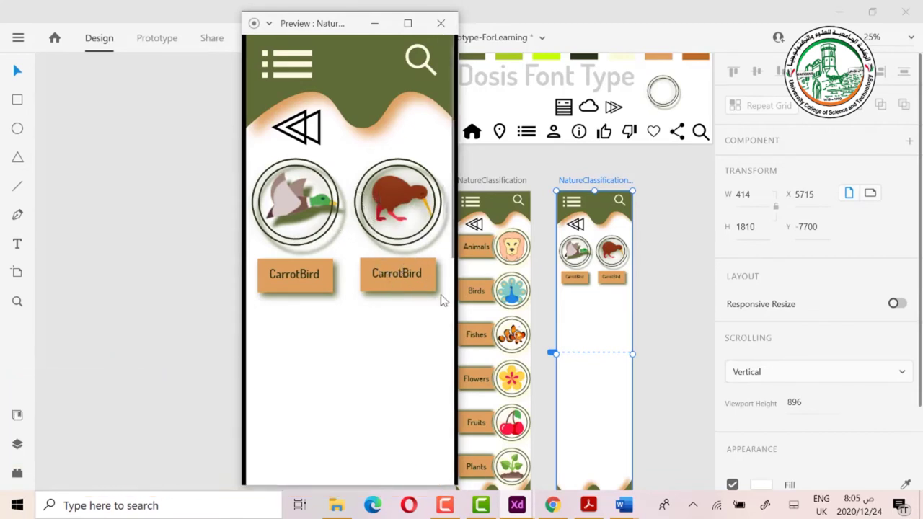
click(447, 30)
Step: Delete the kiwi circle with its label and repeat the flying duck circle and label in a grid of two columns and four rows
click(618, 247)
key(Delete)
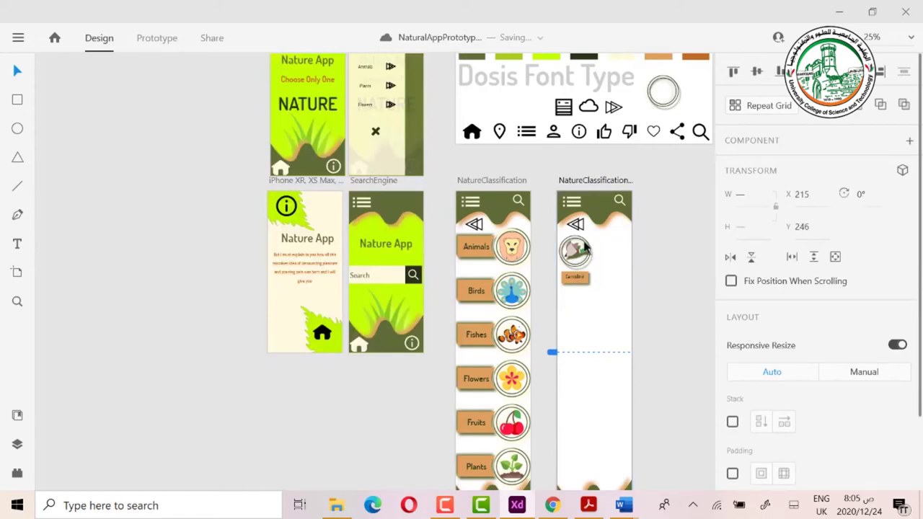
scroll(613, 292, down, 2)
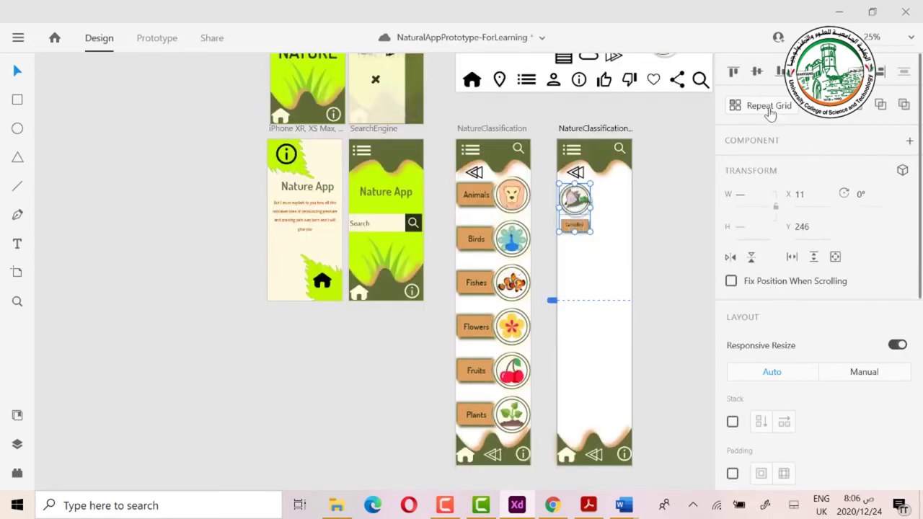
click(757, 106)
drag(593, 208, 639, 207)
drag(595, 239, 596, 415)
click(674, 338)
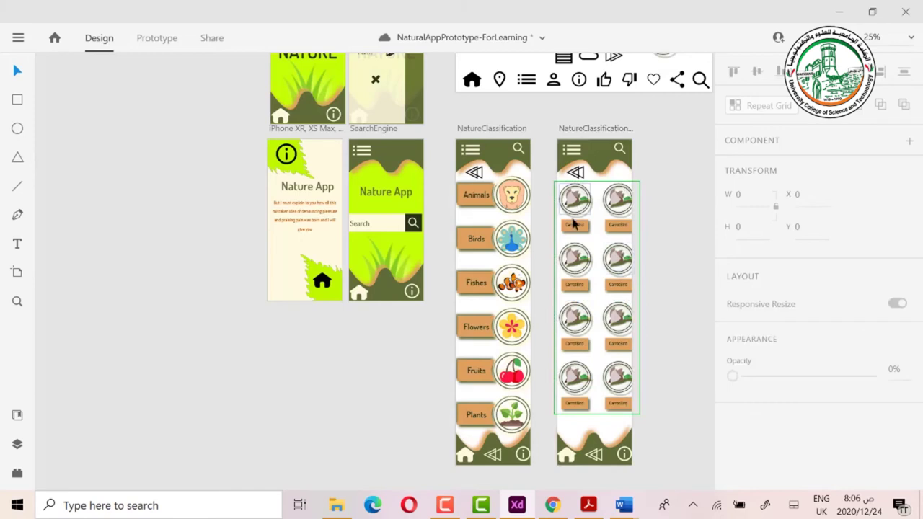
Step: Switch to File Explorer and open BirdNames.txt in the BirdesIcons folder to compare the names with the bird images
click(336, 507)
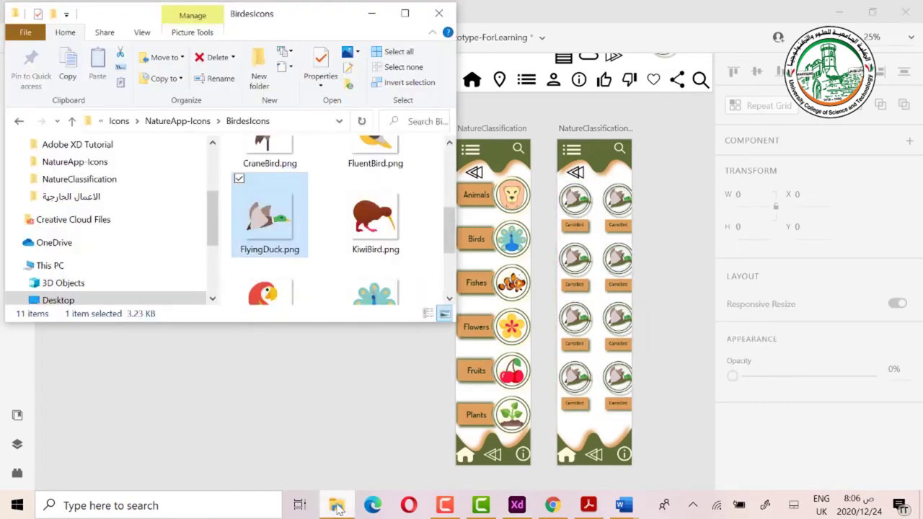
scroll(377, 231, up, 3)
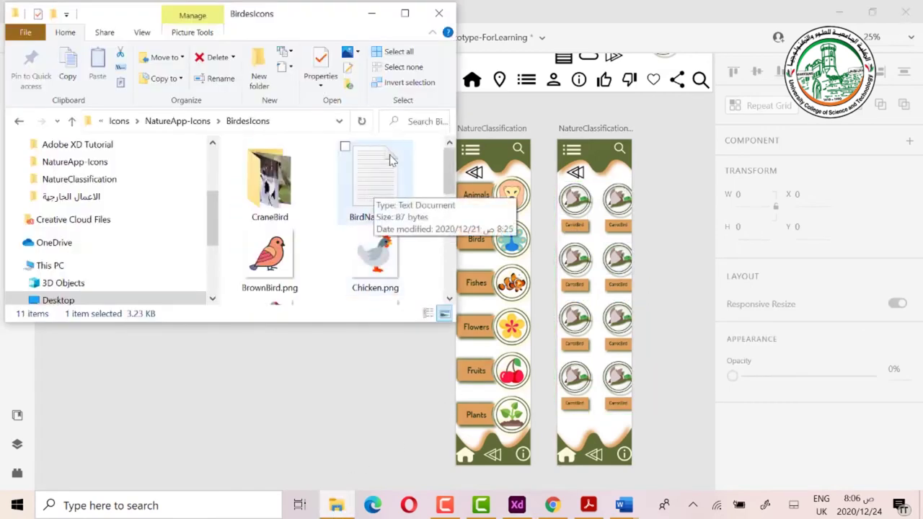
double_click(380, 179)
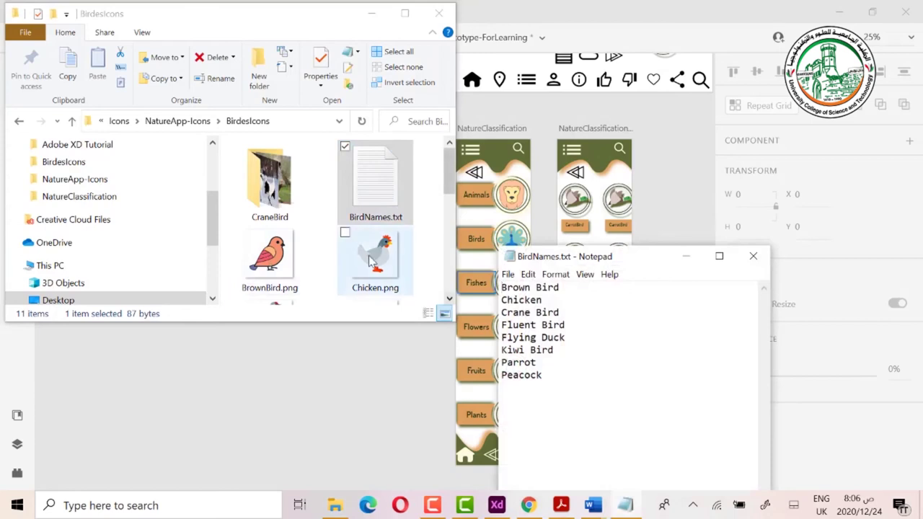
scroll(373, 249, down, 3)
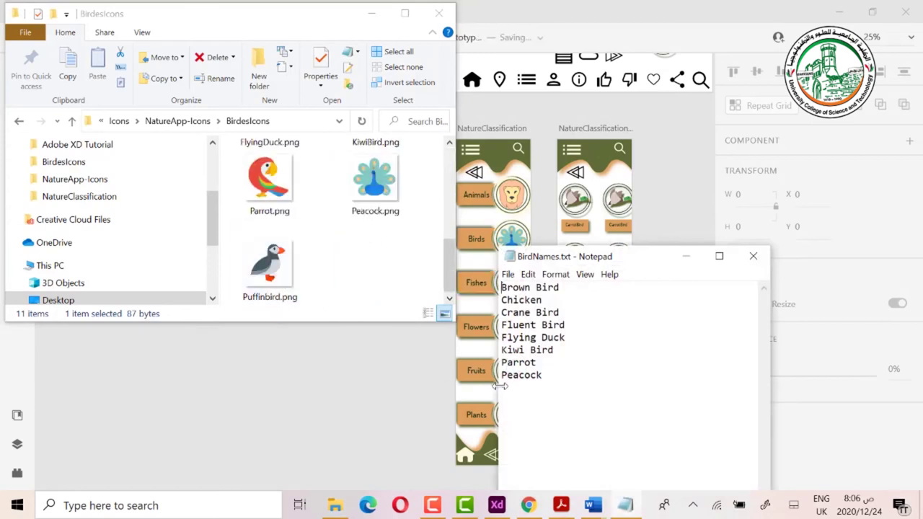
Step: Delete Puffinbird.png from the BirdesIcons folder and check the remaining bird images against the name list
click(297, 238)
key(Delete)
scroll(353, 216, up, 2)
scroll(354, 230, down, 2)
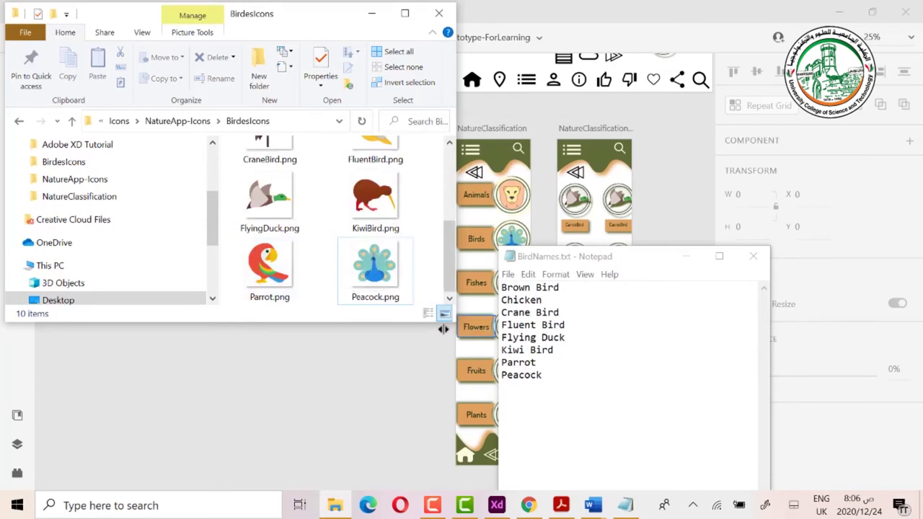
click(374, 281)
scroll(374, 281, up, 2)
click(268, 258)
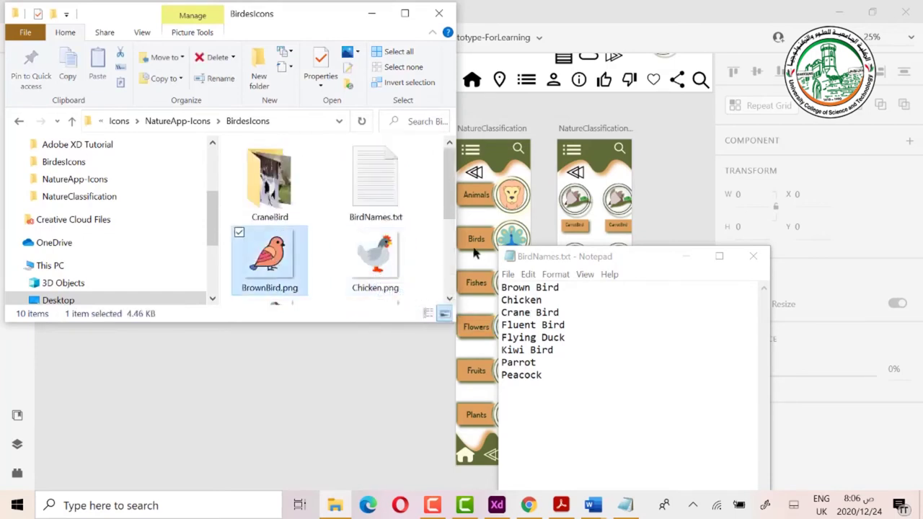
Step: Close the name list and drop BirdNames.txt onto the first grid label to fill all labels with the bird names
click(753, 257)
drag(375, 180, 576, 232)
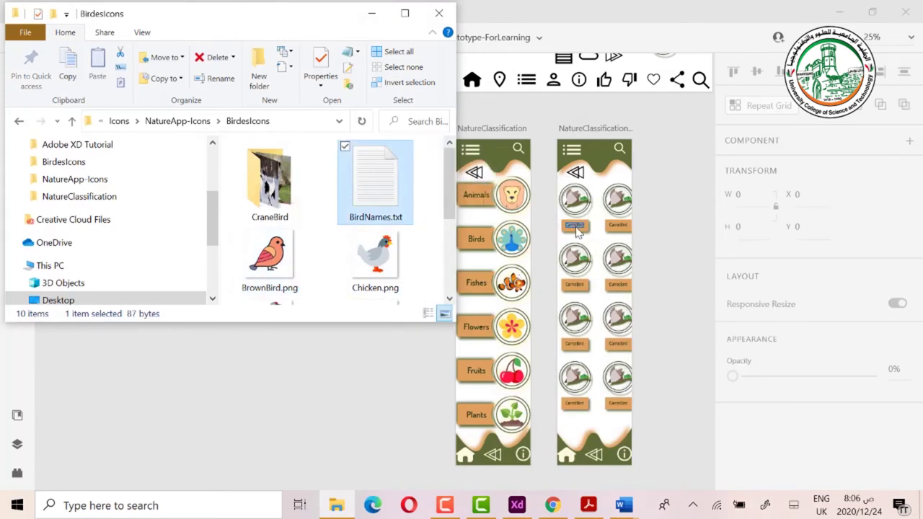
Step: Select the eight bird images from BrownBird.png to Peacock.png and drop them onto the first circle of the repeat grid
scroll(317, 231, down, 1)
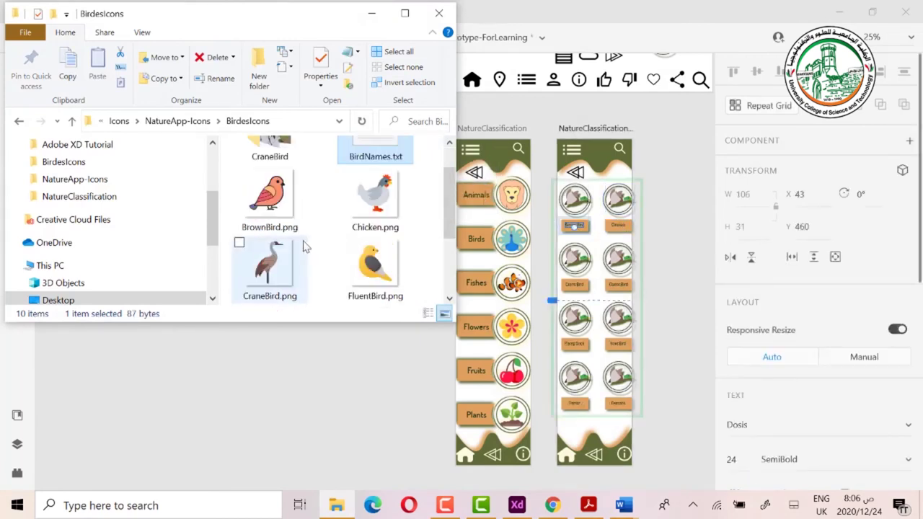
drag(418, 181, 201, 382)
scroll(238, 345, up, 2)
scroll(312, 289, up, 3)
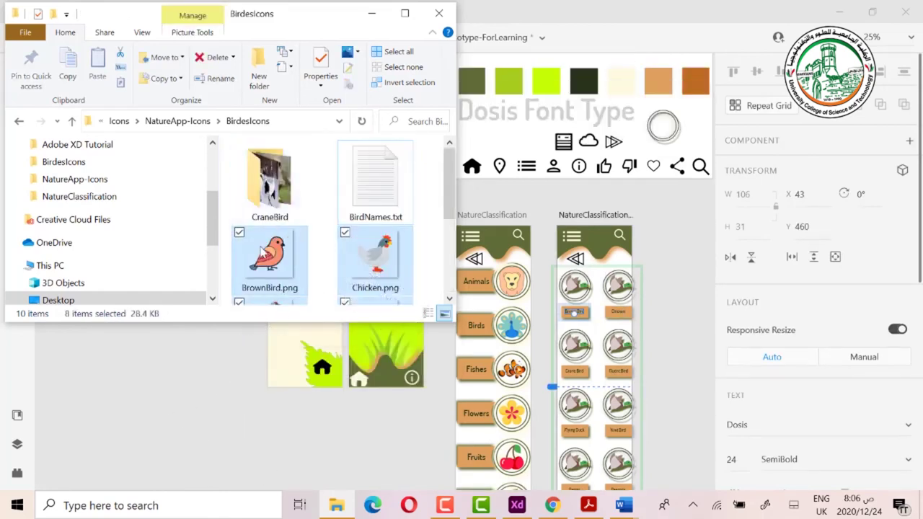
drag(591, 293, 571, 292)
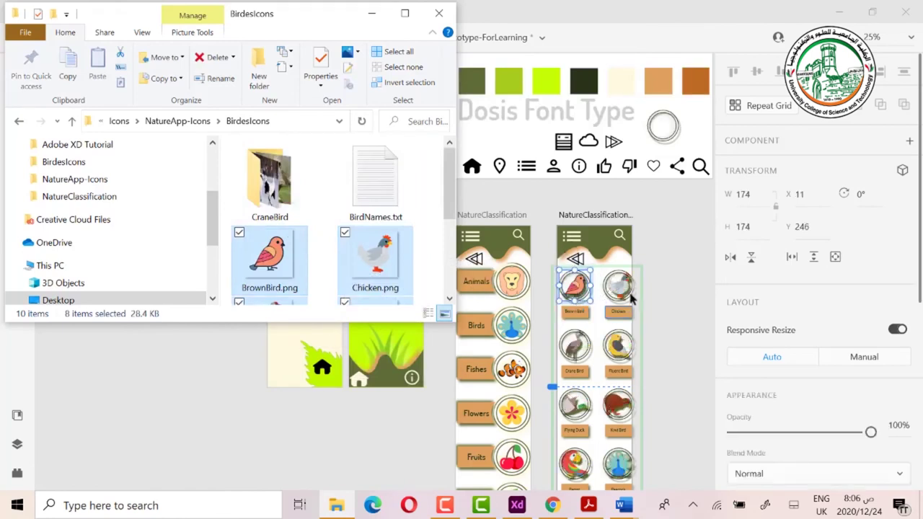
scroll(624, 291, down, 1)
scroll(625, 291, down, 1)
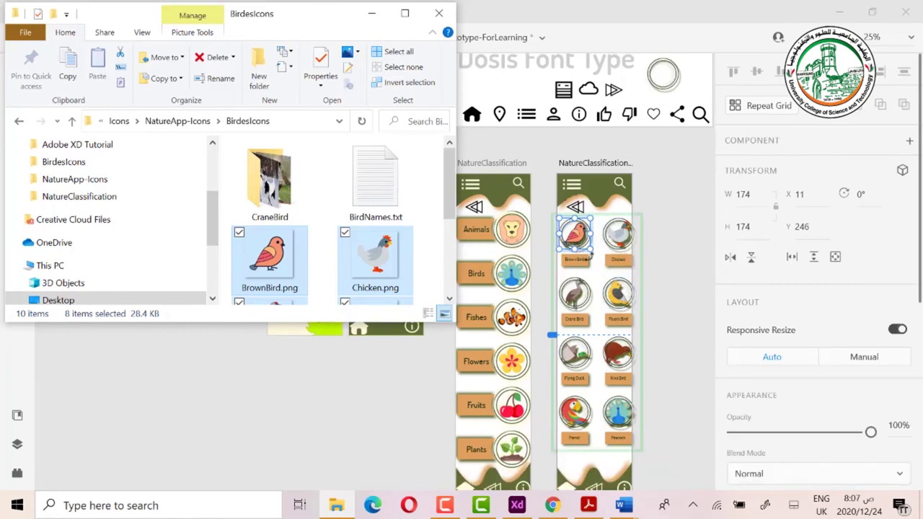
click(671, 317)
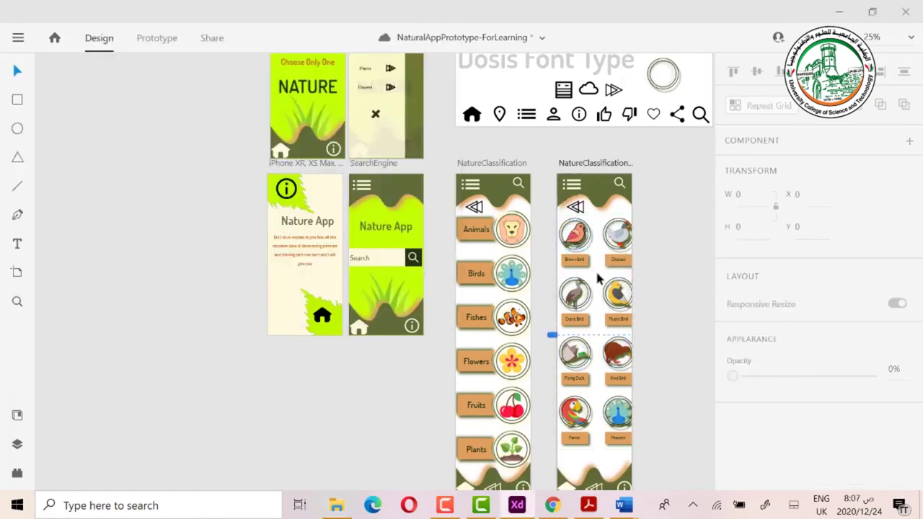
Step: Reduce the column and row spacing of the bird repeat grid so both columns fit inside the artboard
click(610, 225)
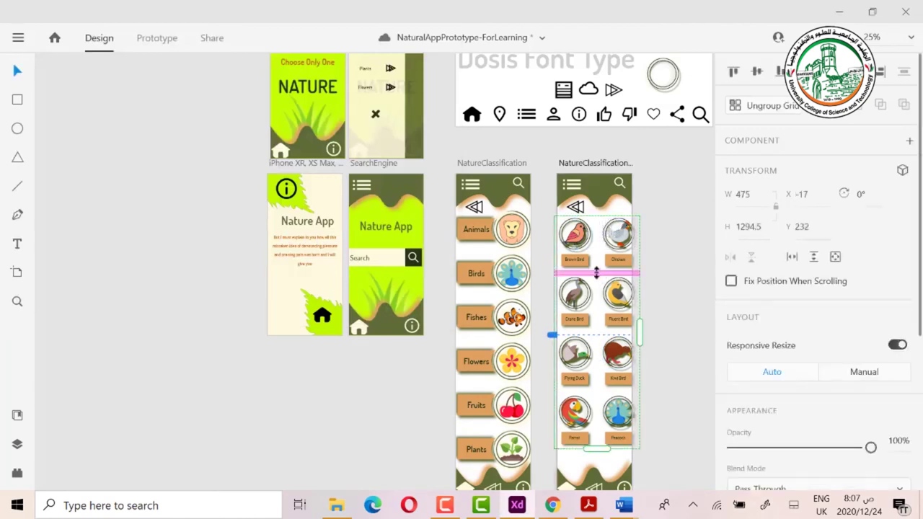
drag(598, 273, 589, 246)
click(672, 263)
Step: Move the footer shape with its icons up to Y 1436, just below the last row of birds
scroll(670, 266, down, 1)
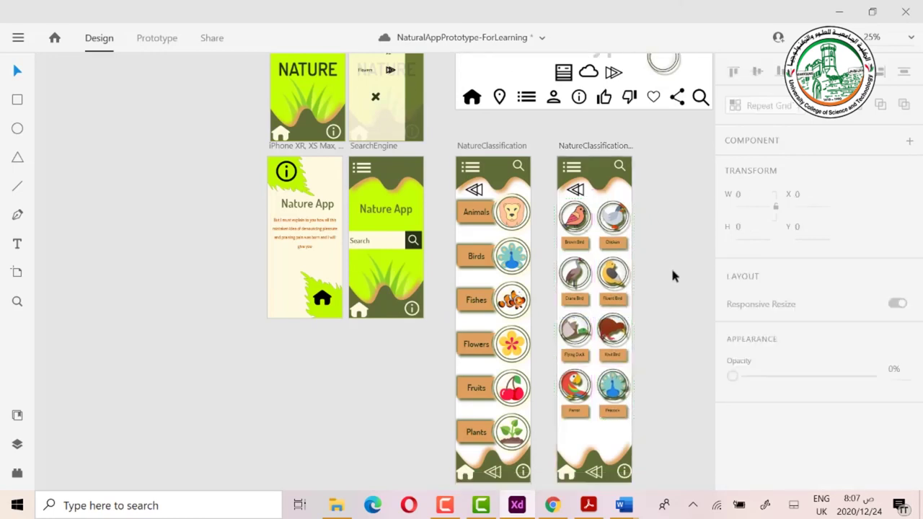
scroll(669, 267, down, 3)
click(587, 425)
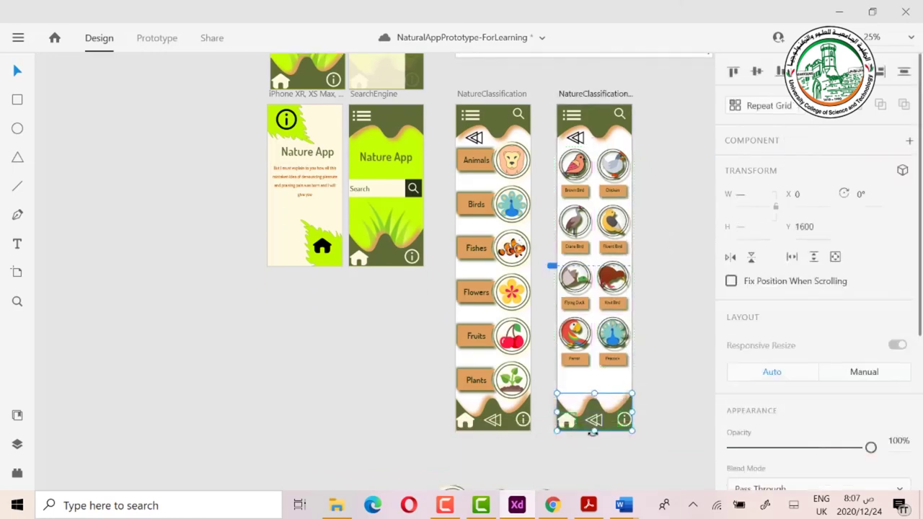
key(shift+Up)
key(shift+Up)
key(shift+Up)
key(shift+Up)
key(shift+Up)
key(shift+Up)
key(shift+Up)
key(shift+Up)
key(shift+Up)
key(shift+Up)
key(shift+Up)
key(shift+Up)
key(shift+Up)
key(shift+Up)
key(shift+Up)
key(shift+Up)
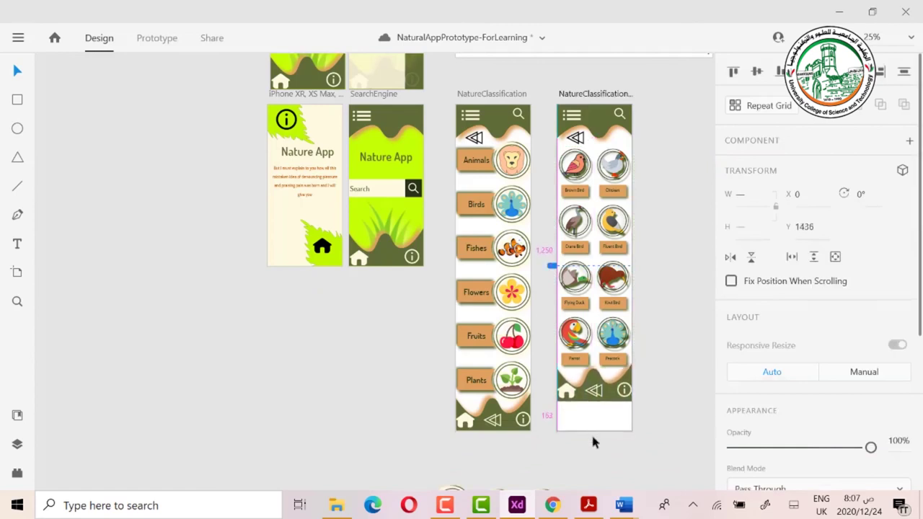
Step: Shorten the bird artboard to end at the bottom of its footer and save the document
click(594, 424)
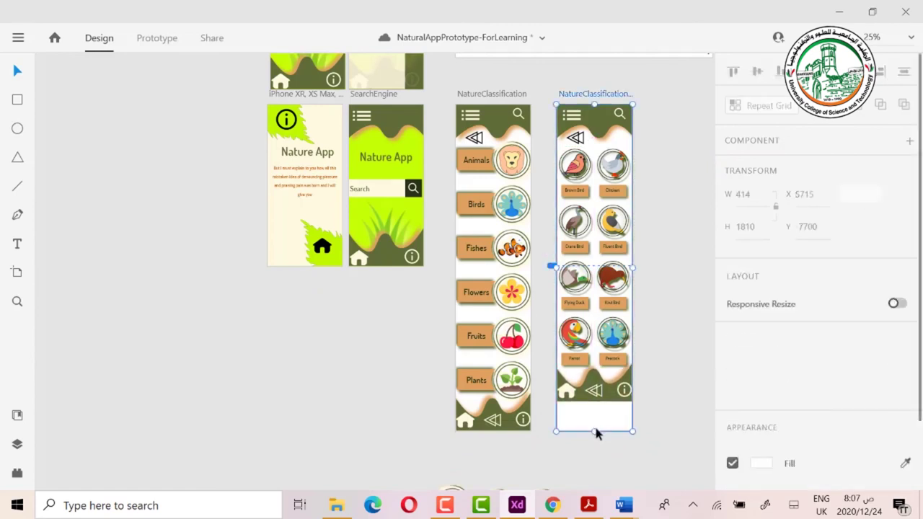
drag(591, 408, 589, 402)
click(589, 403)
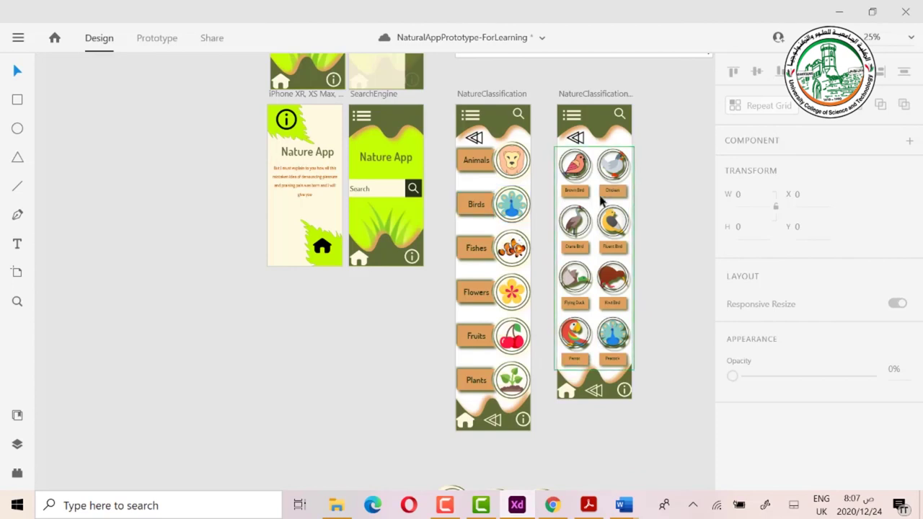
key(ctrl+s)
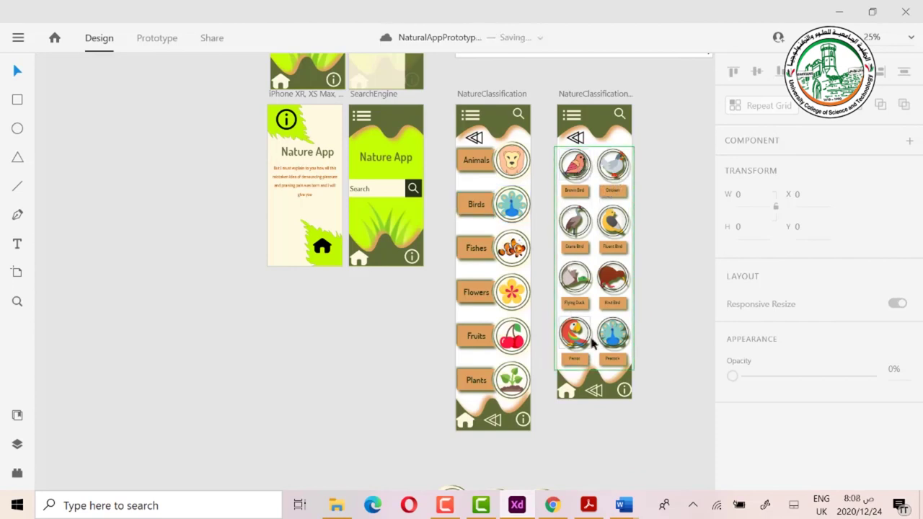